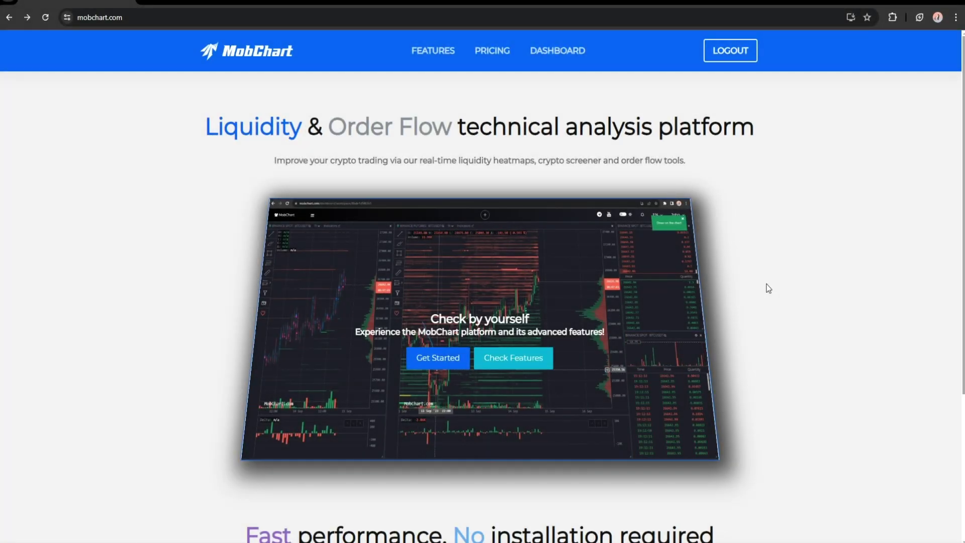
Step: Go to the MobChart DASHBOARD from the homepage's top navigation
left_click(566, 52)
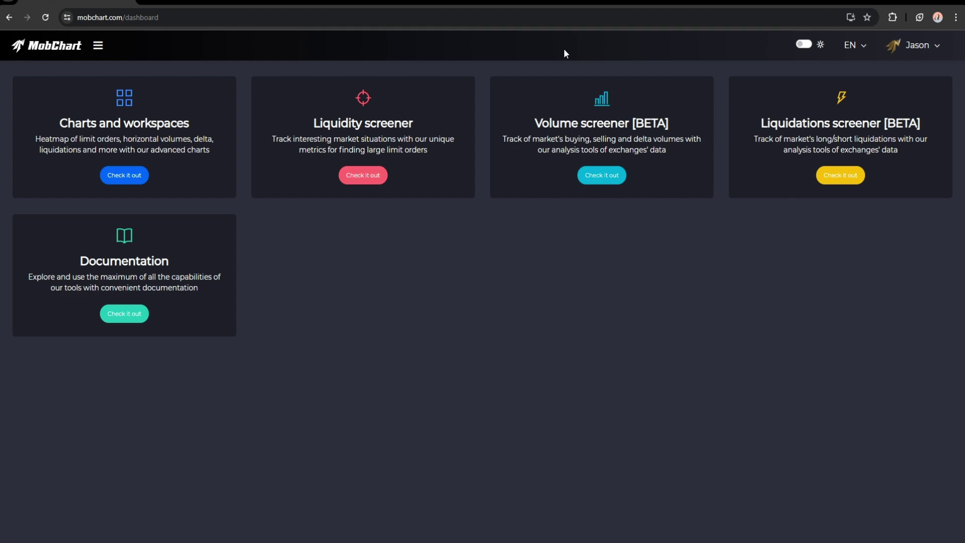
Step: Open the Liquidity screener from its dashboard card
left_click(430, 120)
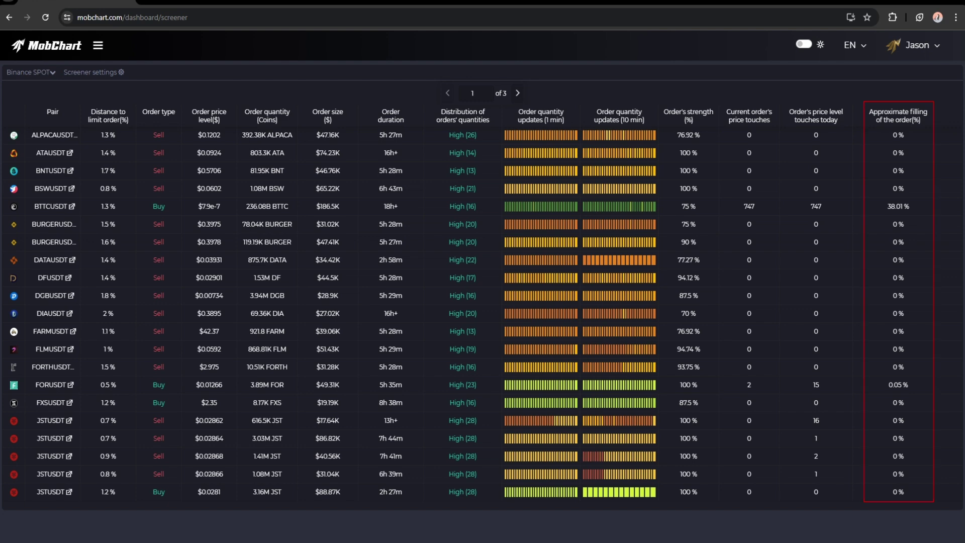
Step: Sort the screener by Order's strength in descending order, with 100% orders on top
left_click(99, 120)
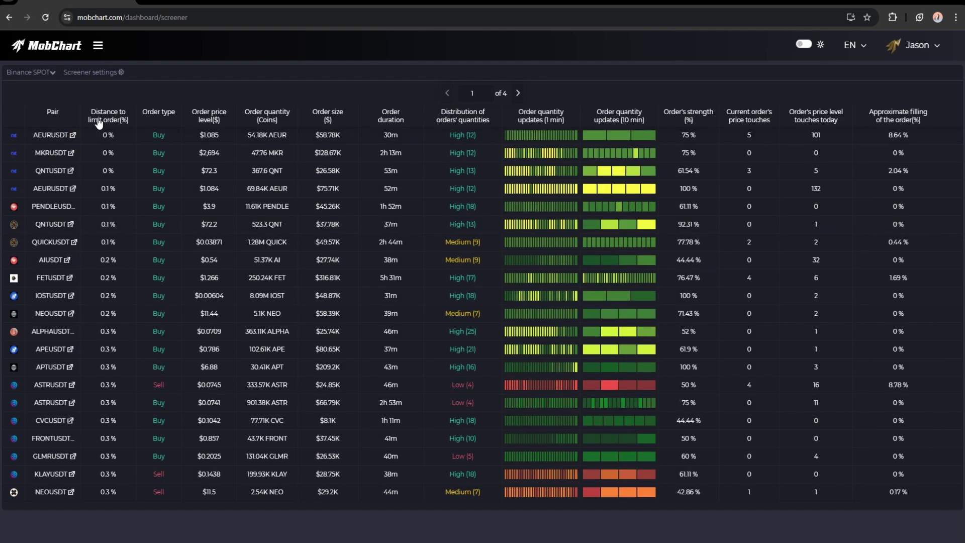
left_click(99, 120)
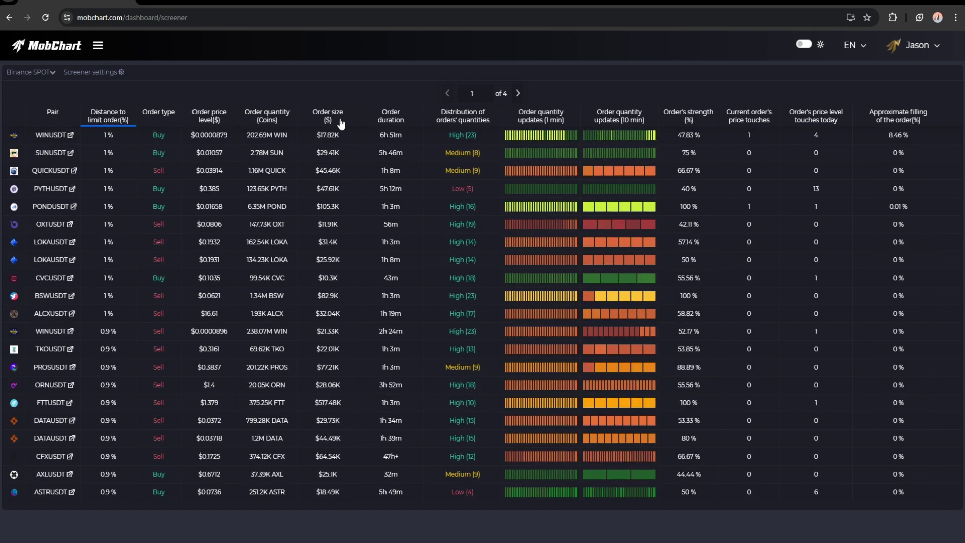
left_click(392, 120)
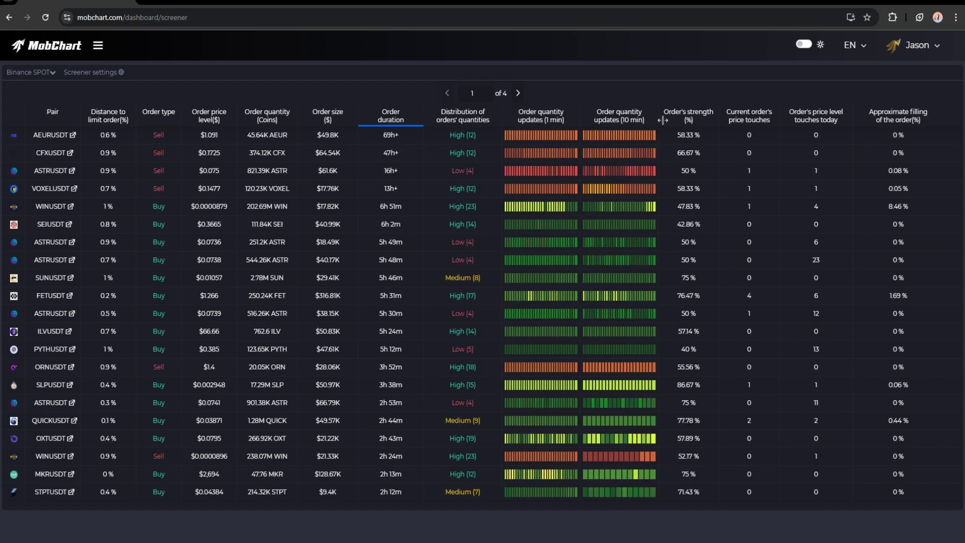
left_click(688, 119)
left_click(688, 120)
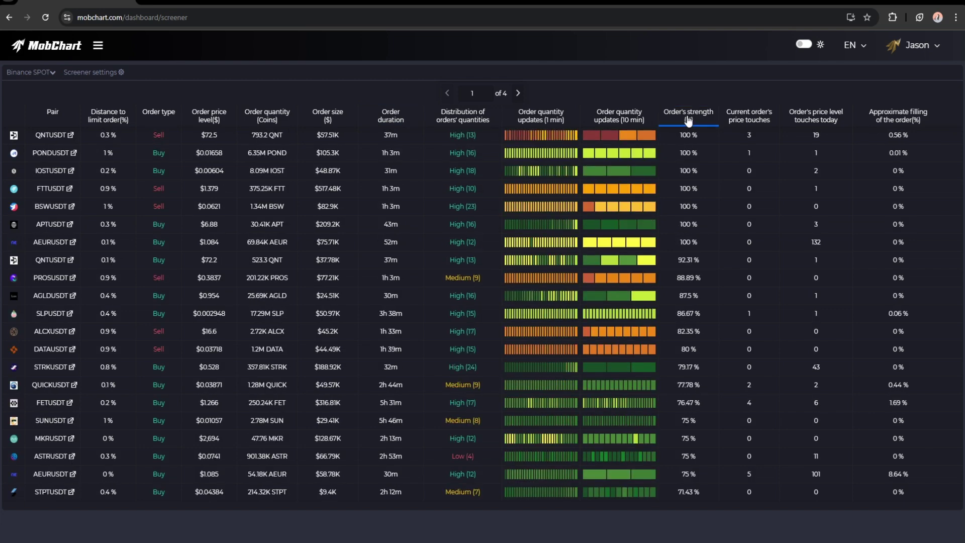
left_click(120, 73)
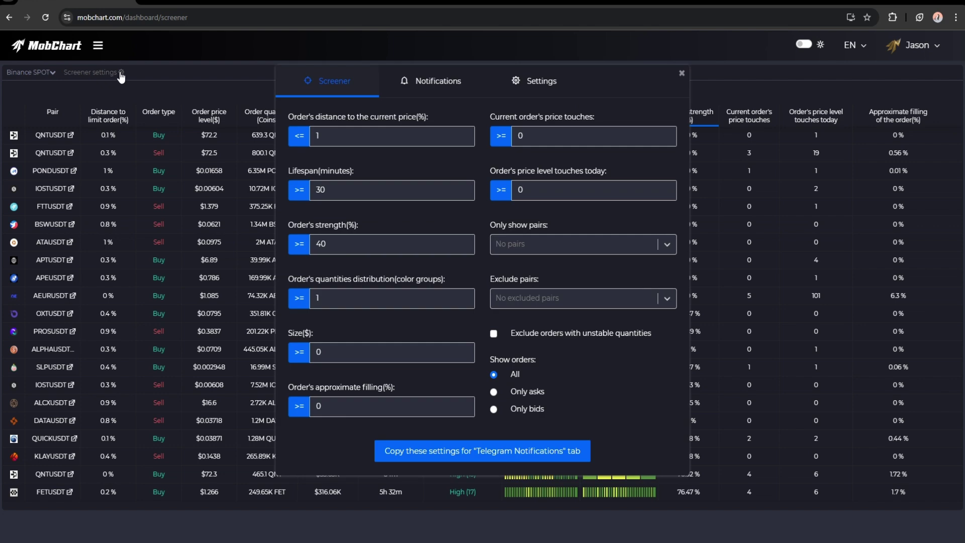
Step: Set screener filters to lifespan 60 minutes, distance 2% and order strength 80%
double_click(322, 190)
type("6")
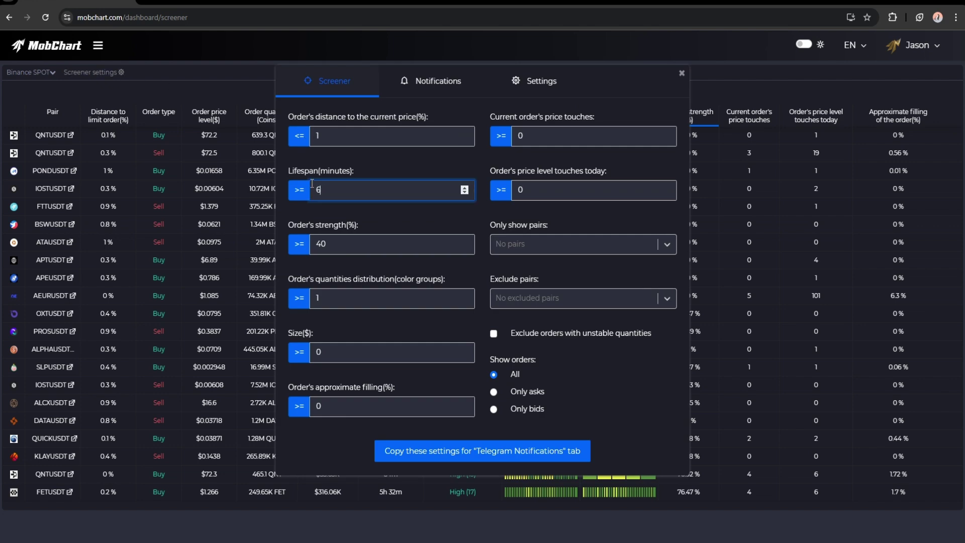
type("0")
double_click(318, 135)
type("2")
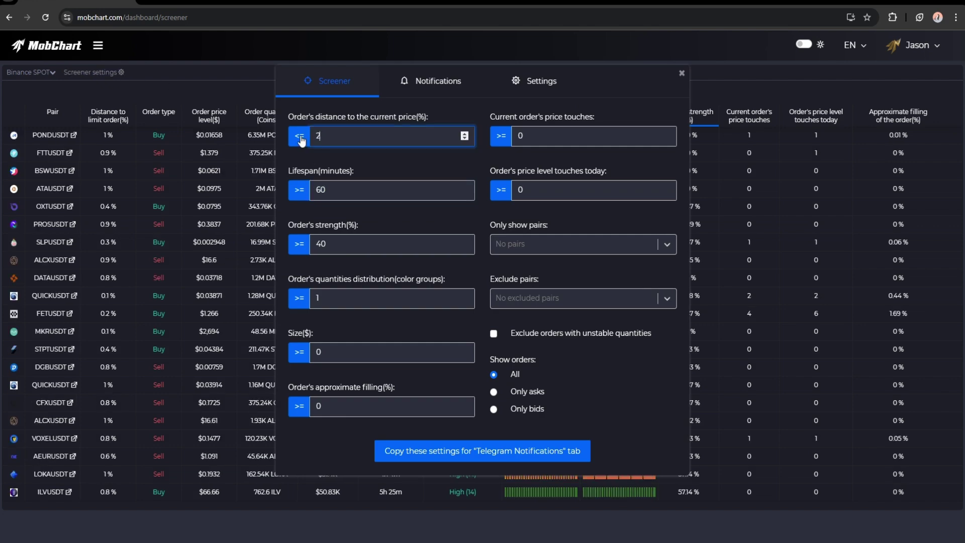
double_click(339, 244)
type("80")
left_click(431, 136)
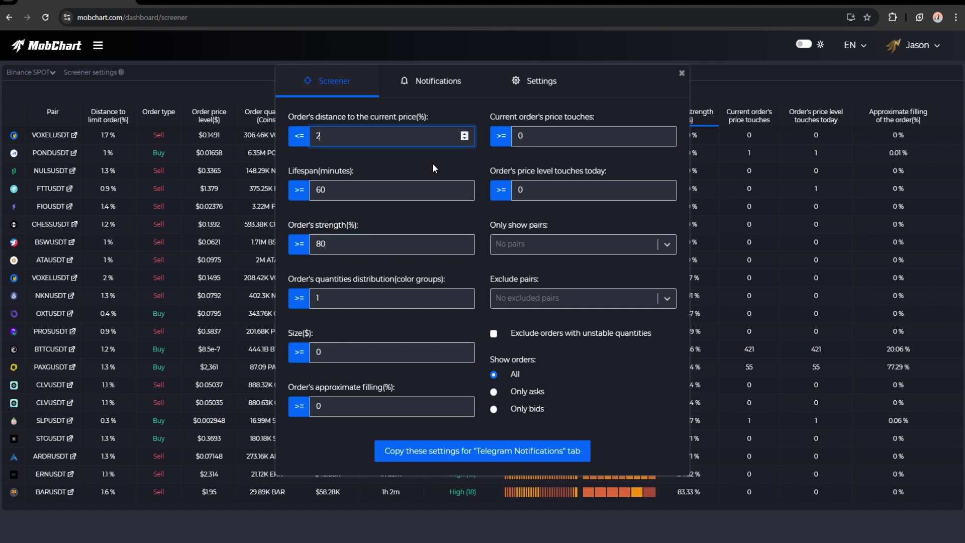
Step: Review notification filters, toggle the Distance to limit order and Order price level columns, and close settings
left_click(435, 86)
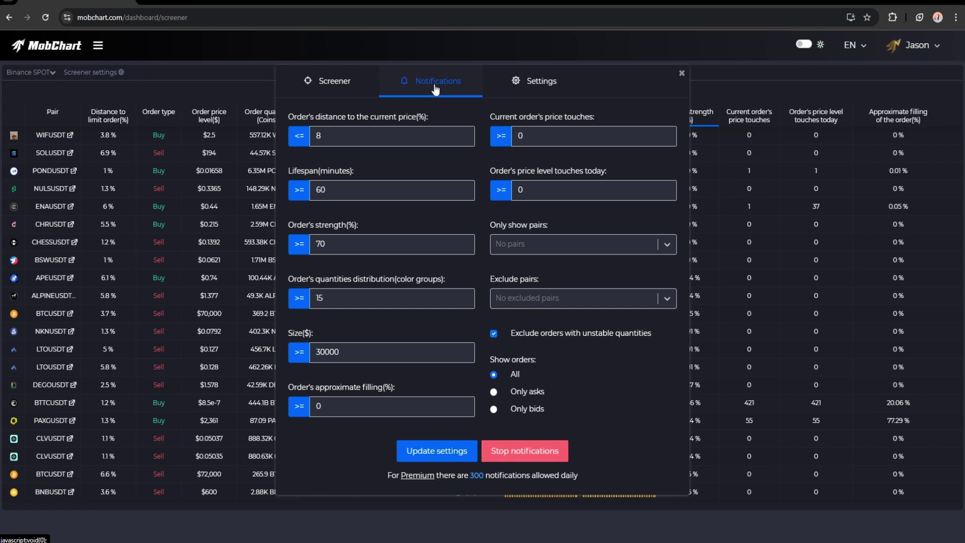
left_click(517, 89)
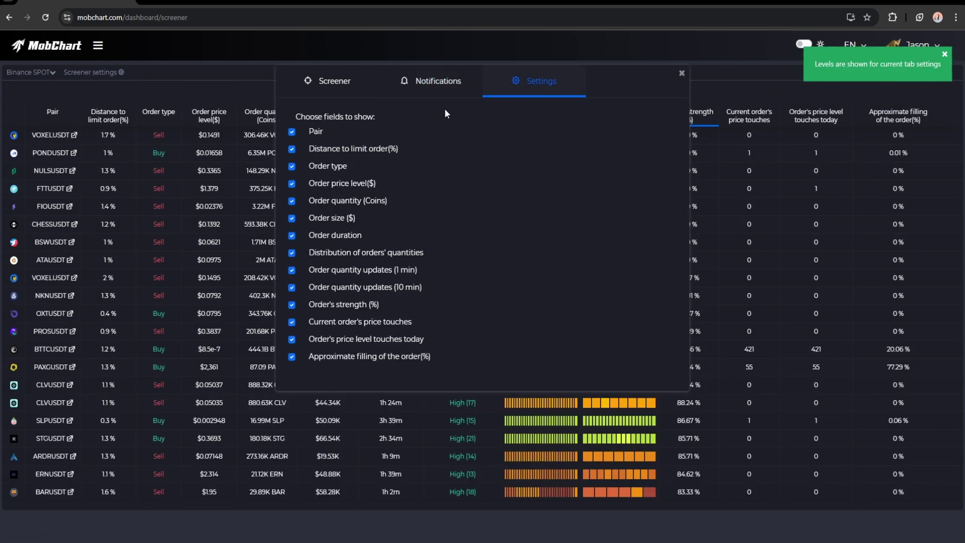
left_click(293, 151)
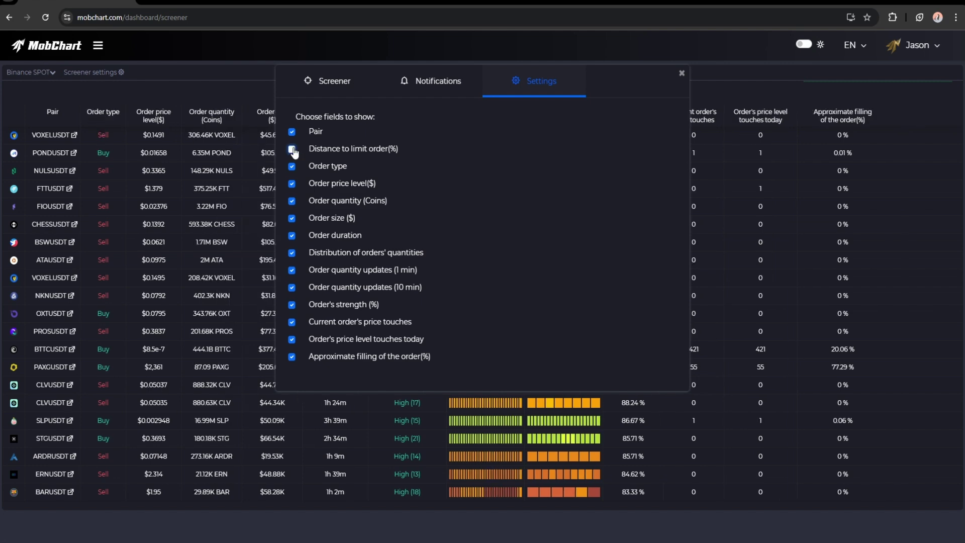
left_click(292, 184)
left_click_drag(610, 91, 609, 164)
left_click(682, 148)
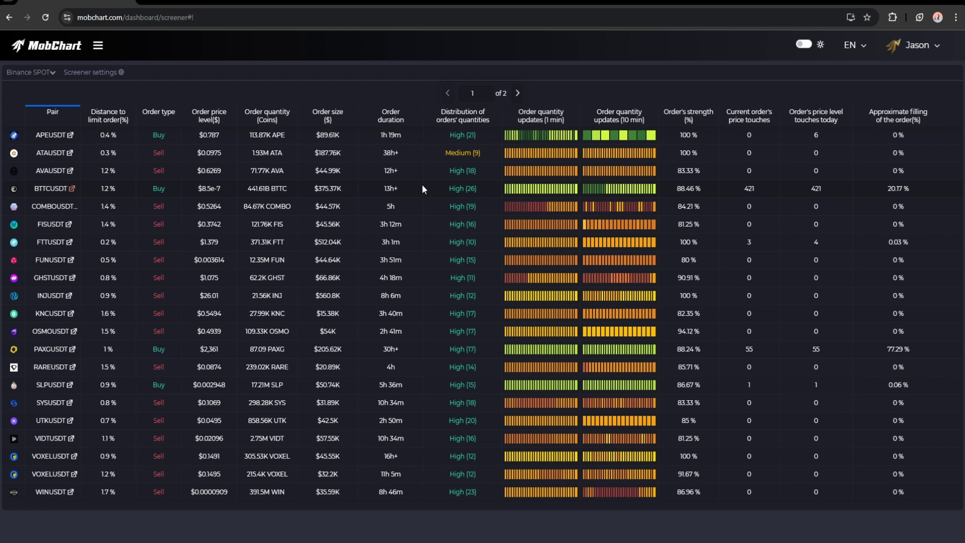
left_click(115, 120)
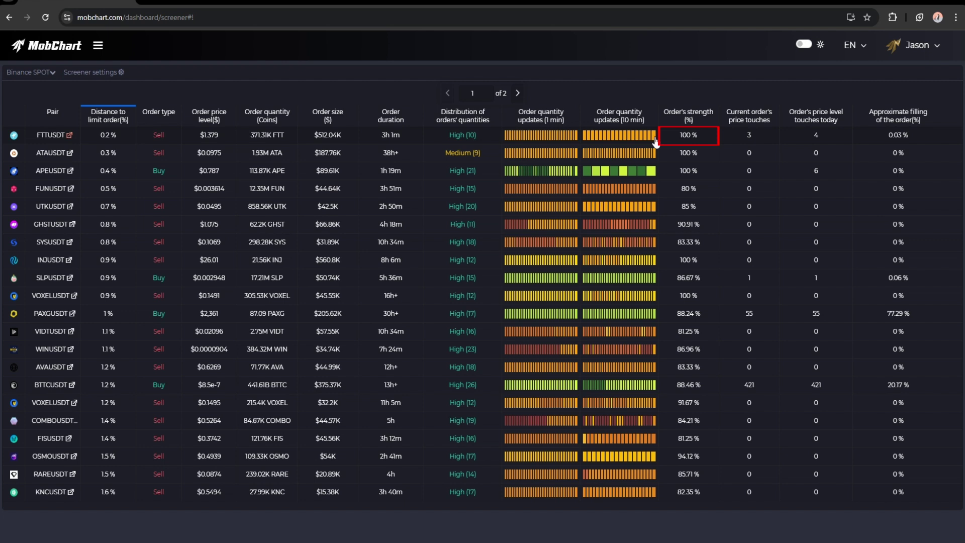
Step: Open the FTTUSDT chart from the screener's top row
mouse_move(655, 143)
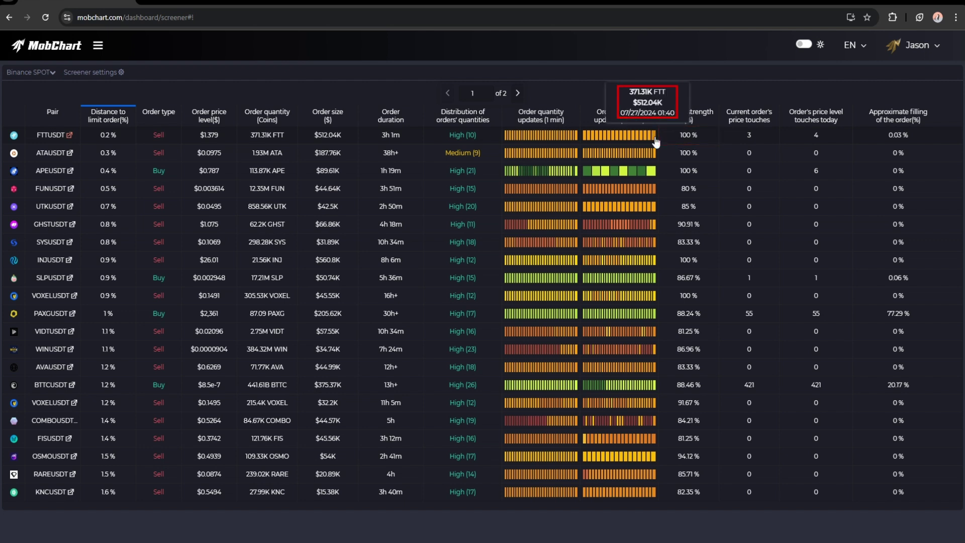
left_click(61, 134)
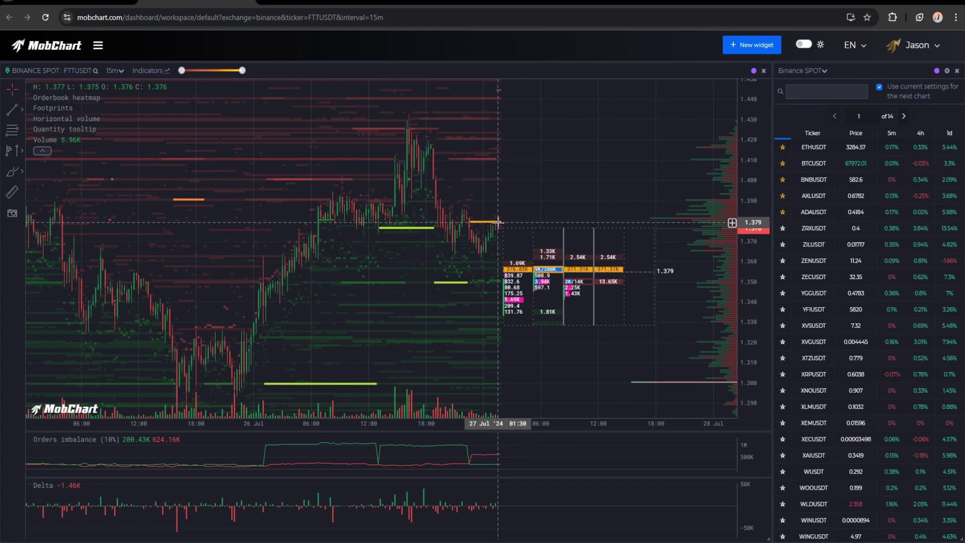
Step: Pan and zoom the FTTUSDT heatmap chart around the 1.380 large-order level
left_click_drag(523, 235, 525, 236)
scroll(526, 236, "up", 6)
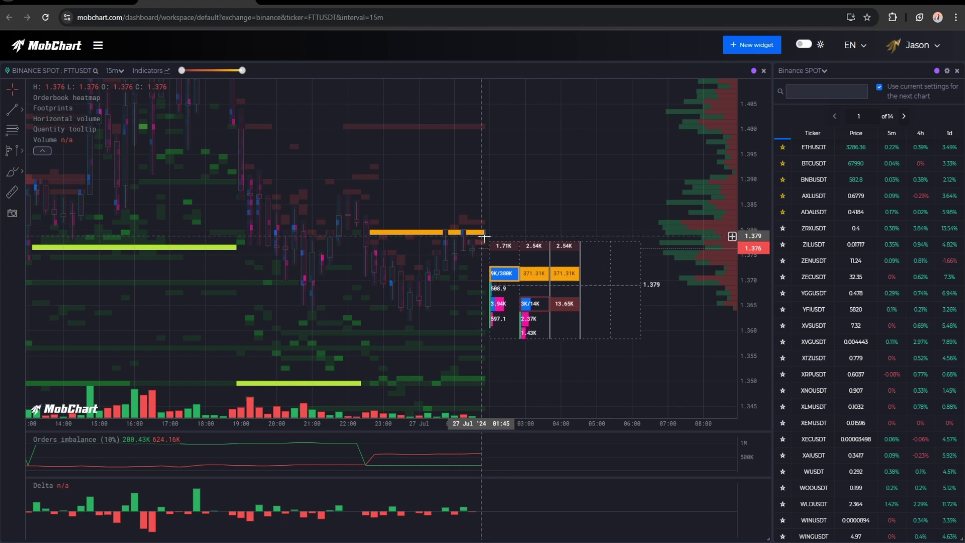
left_click_drag(510, 247, 472, 207)
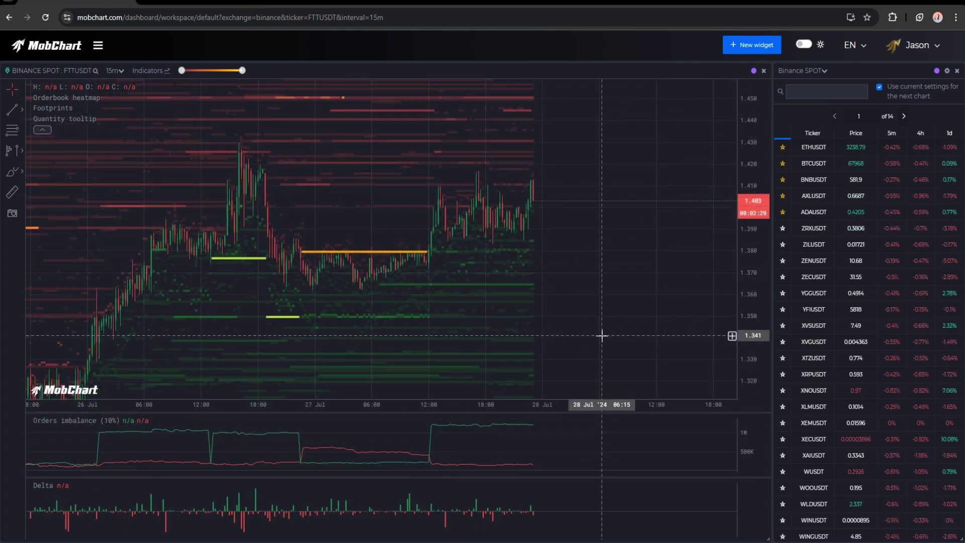
scroll(442, 349, "up", 5)
left_click_drag(461, 304, 517, 347)
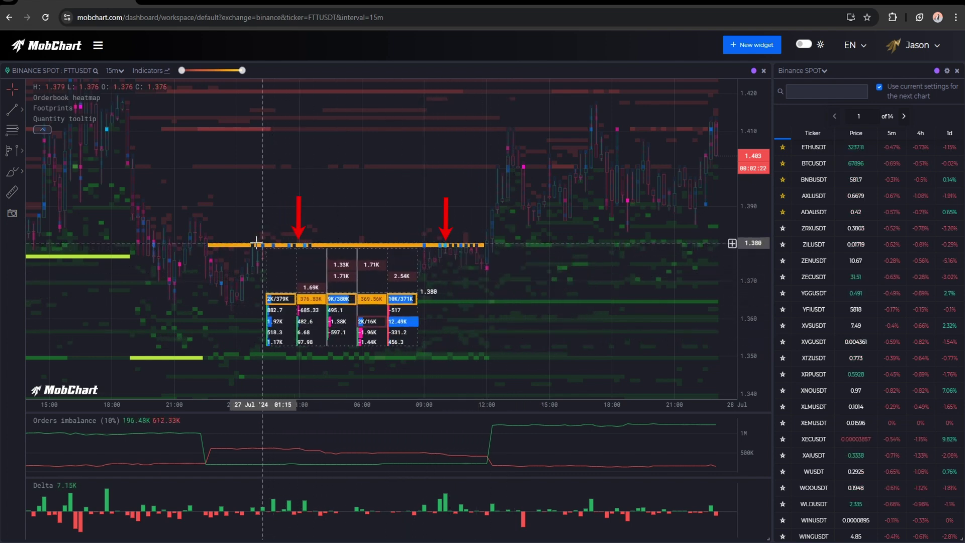
left_click_drag(527, 253, 383, 306)
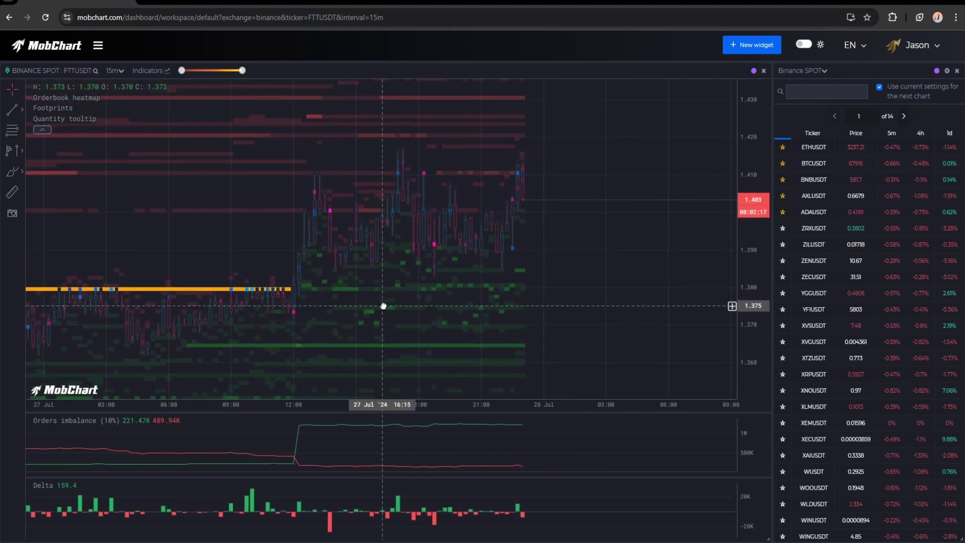
left_click_drag(383, 305, 577, 272)
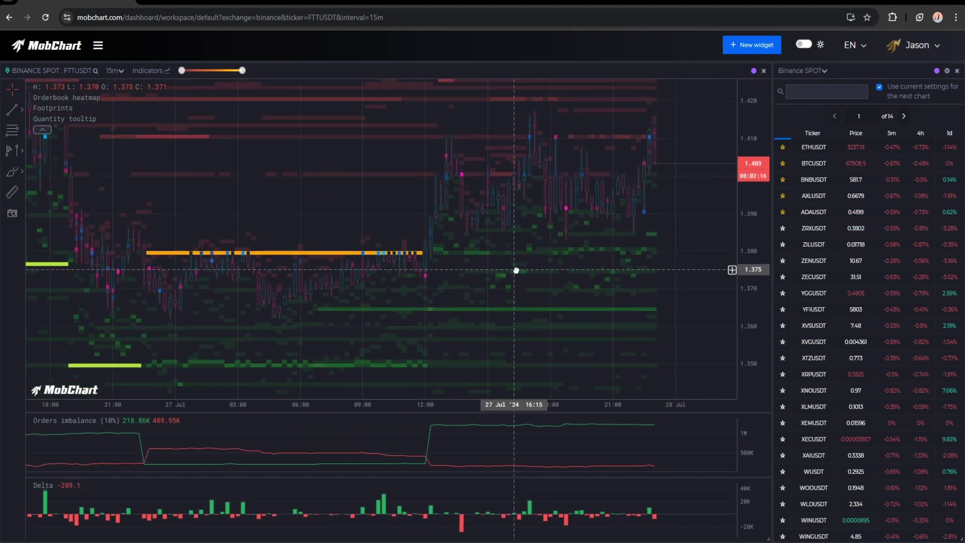
scroll(680, 329, "down", 2)
scroll(680, 329, "down", 2)
left_click_drag(694, 332, 595, 327)
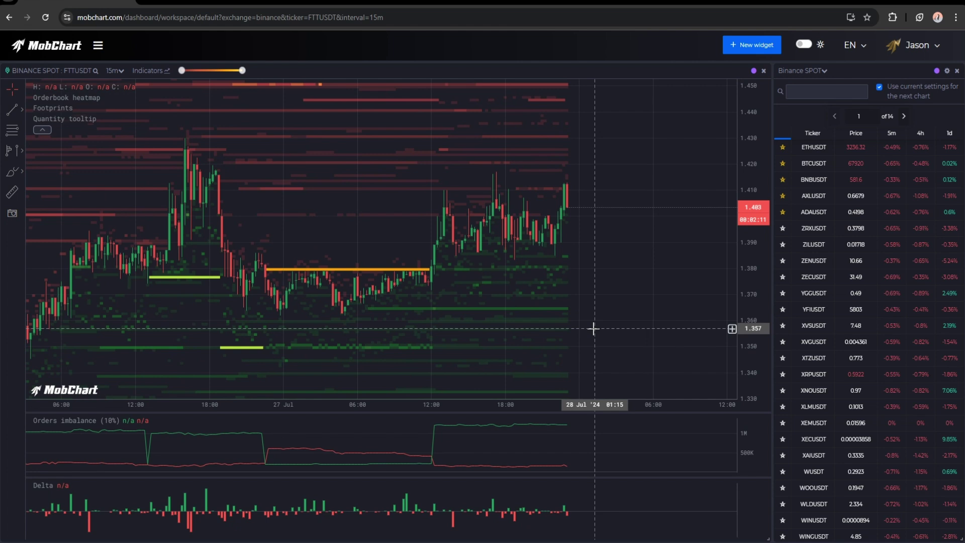